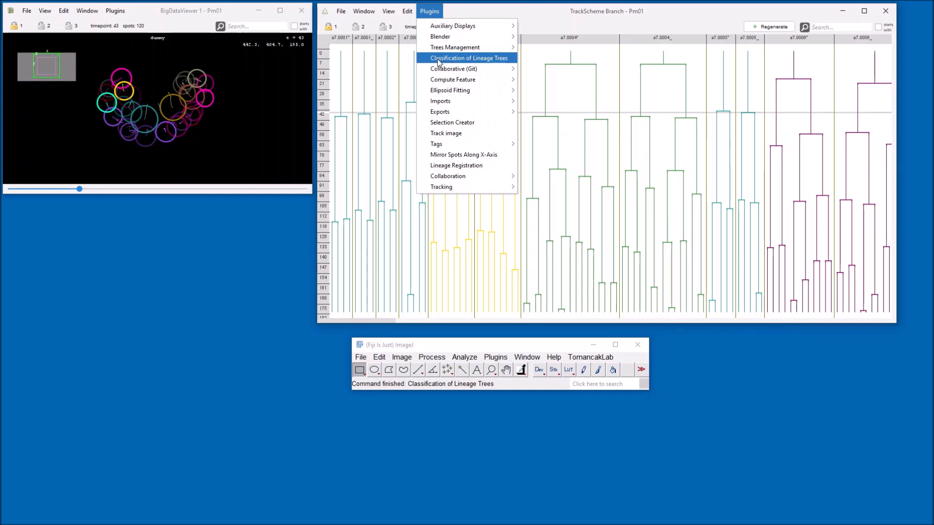
Open Classification of Lineage Trees and set the similarity measure to Normalized Zhang Tree Distance (with additional local normalization).
{"action": "left_click", "coordinate": [437, 61]}
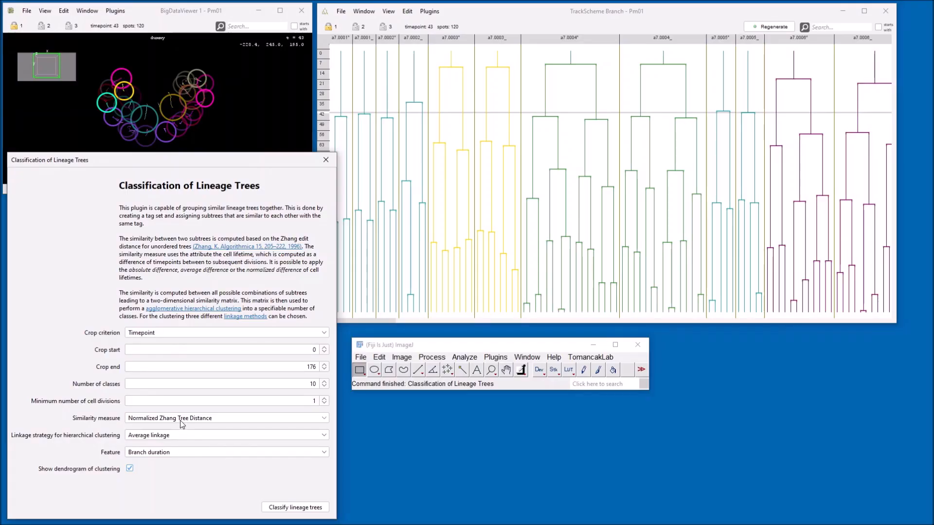
{"action": "left_click", "coordinate": [183, 419]}
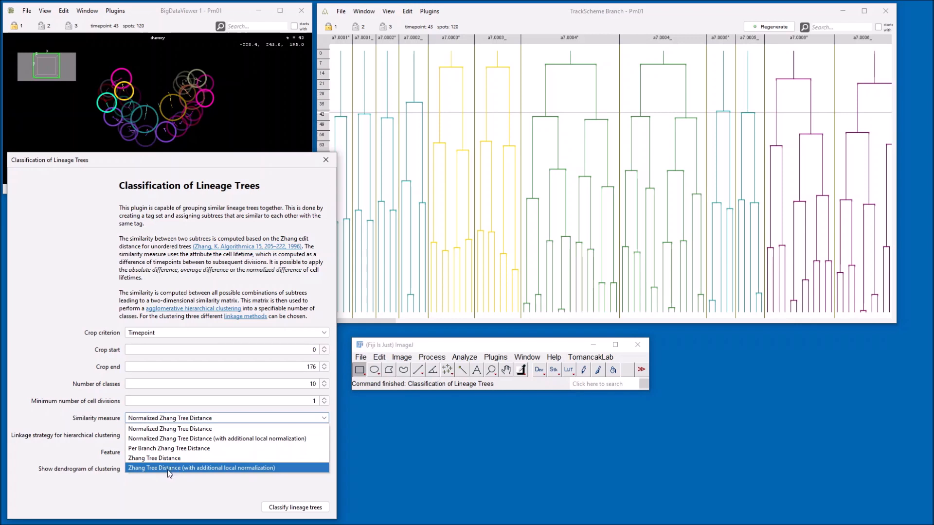
{"action": "left_click", "coordinate": [183, 440]}
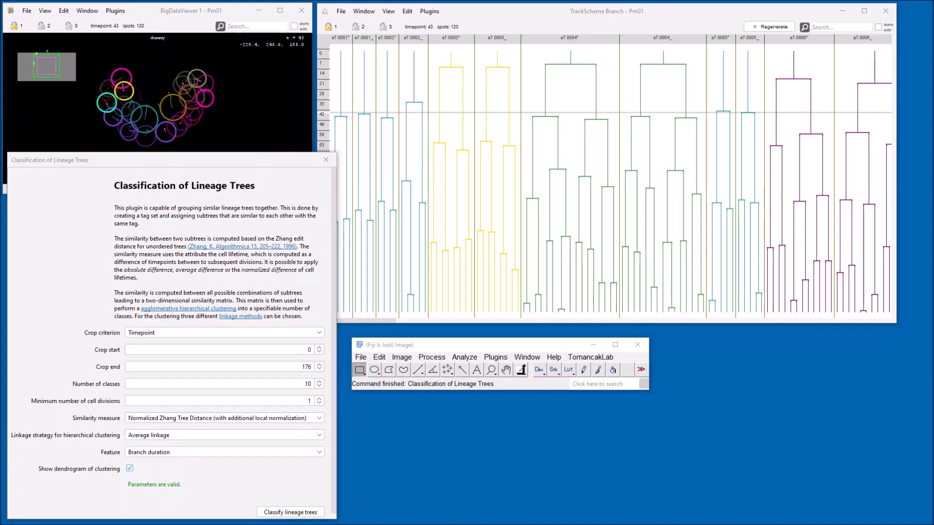
Examine the similarity measure and local cost function formulas in the mastodon-deep-lineage classification documentation on GitHub.
{"action": "left_click_drag", "start_coordinate": [0, 68], "coordinate": [344, 79]}
{"action": "double_click", "coordinate": [344, 79]}
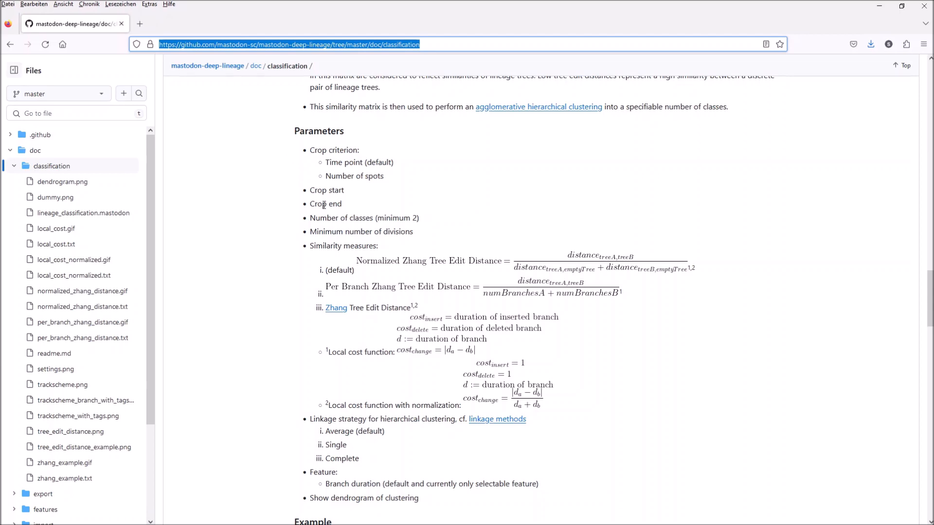
{"action": "left_click_drag", "start_coordinate": [359, 310], "coordinate": [462, 406]}
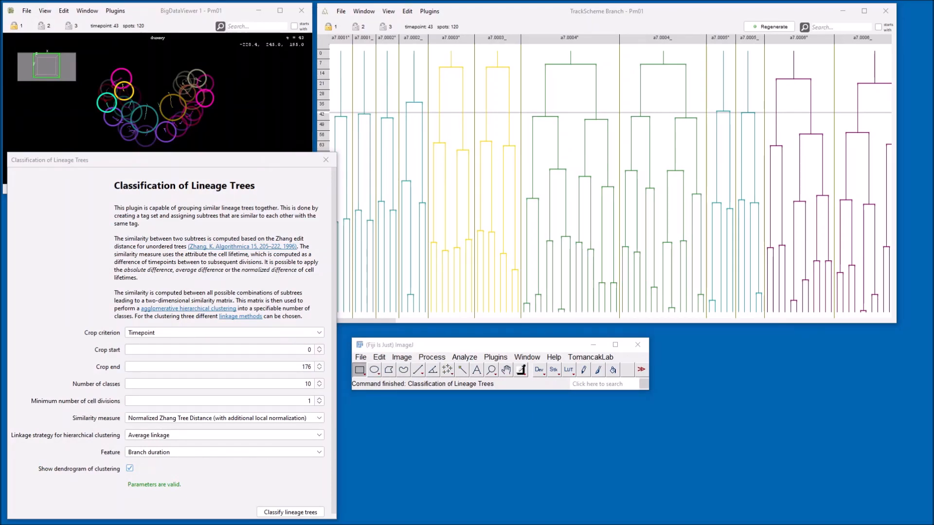
Set the similarity measure to Normalized Zhang Tree Distance and classify the lineage trees.
{"action": "left_click", "coordinate": [168, 419]}
{"action": "left_click", "coordinate": [169, 427]}
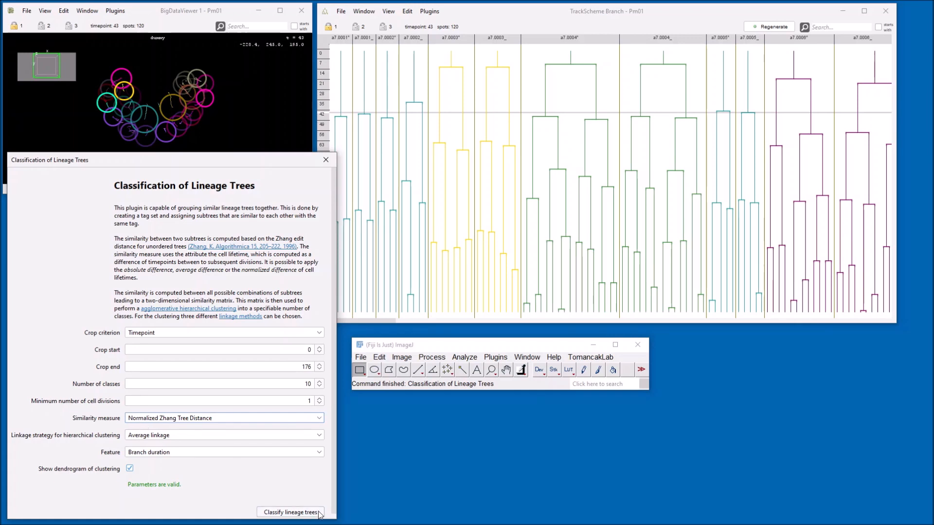
{"action": "left_click", "coordinate": [285, 513]}
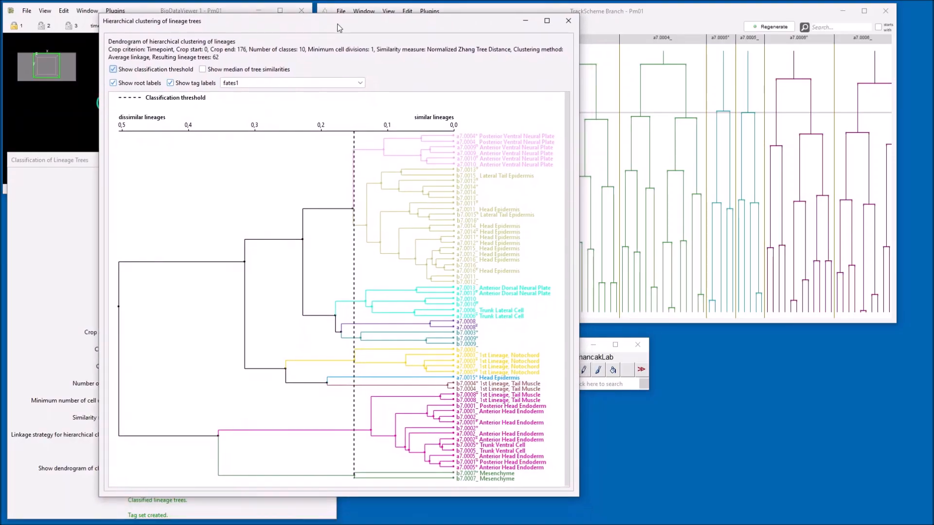
Hide the classification threshold in the hierarchical clustering dendrogram.
{"action": "left_click_drag", "start_coordinate": [342, 22], "coordinate": [326, 28]}
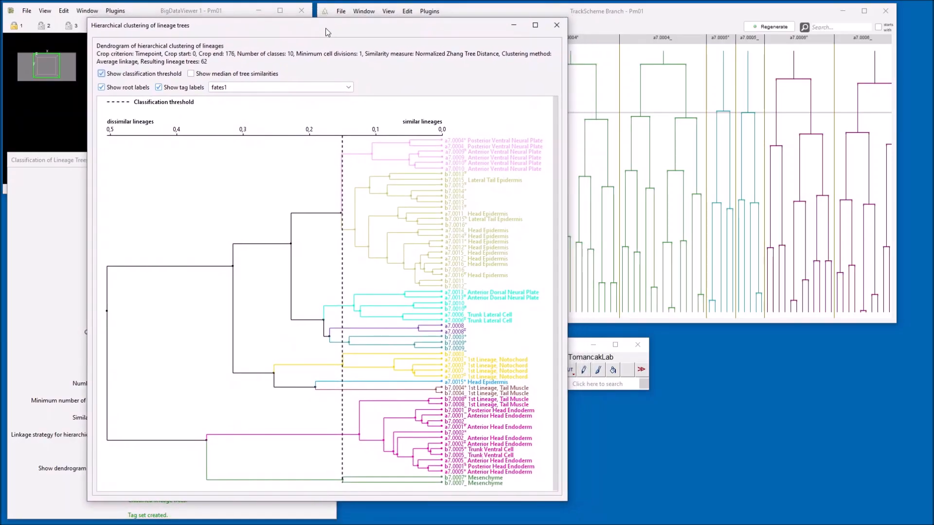
{"action": "left_click", "coordinate": [101, 74]}
{"action": "left_click", "coordinate": [101, 74]}
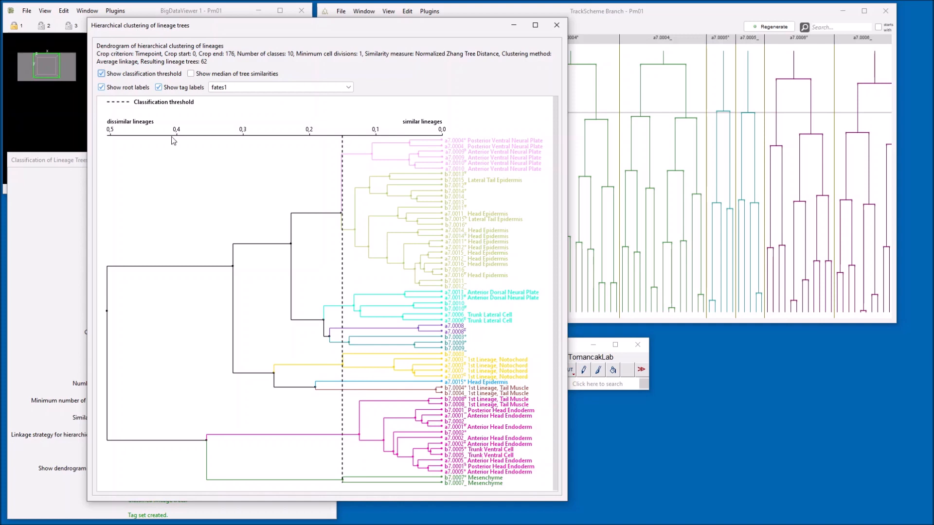
{"action": "left_click", "coordinate": [101, 75]}
Switch the dendrogram's root labels and tag labels off and on again, comparing the root names with the TrackScheme Branch window.
{"action": "left_click", "coordinate": [101, 88]}
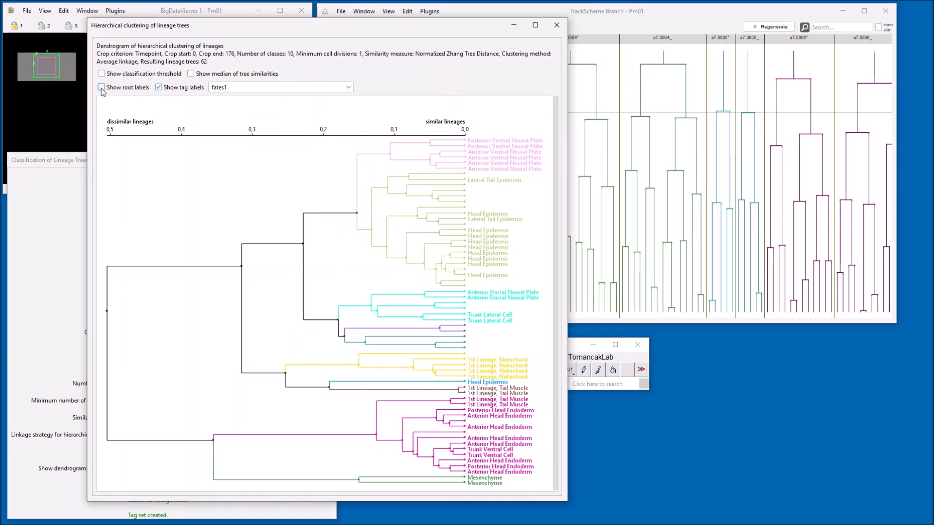
{"action": "left_click", "coordinate": [101, 88]}
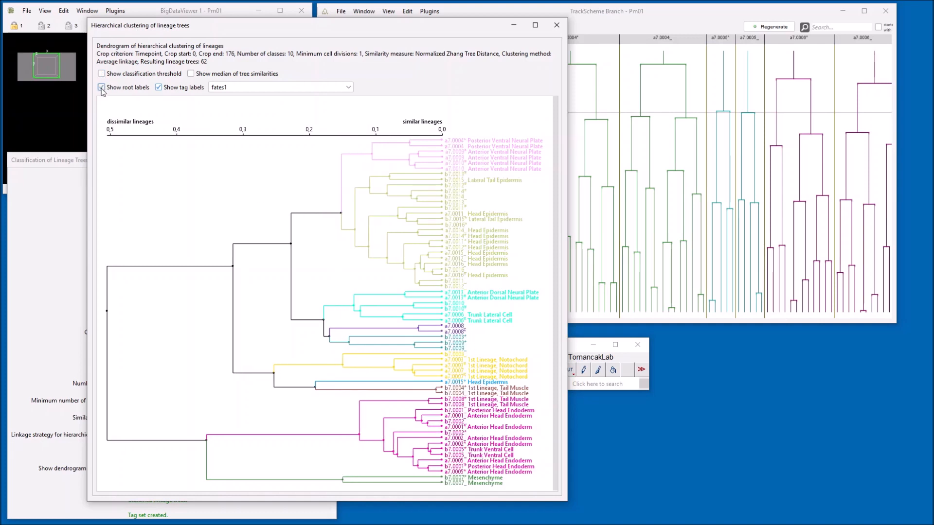
{"action": "left_click", "coordinate": [676, 12]}
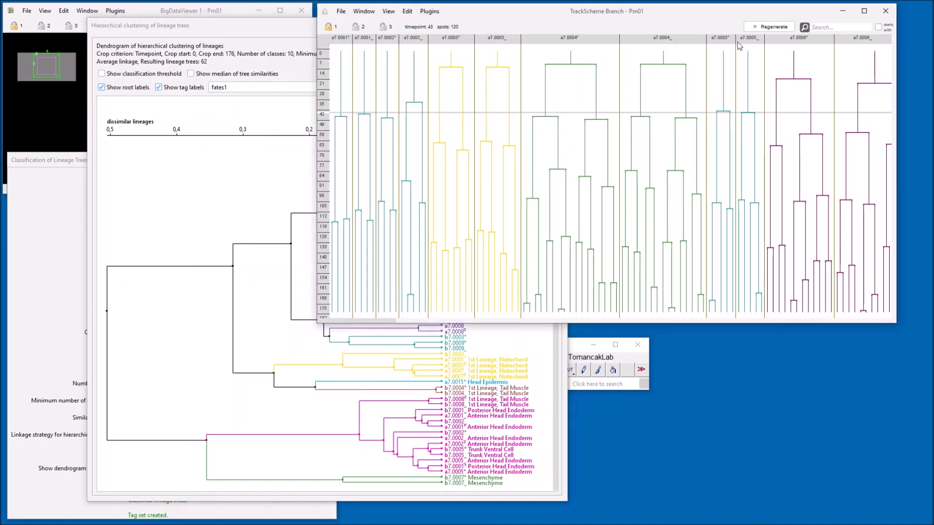
{"action": "left_click", "coordinate": [266, 29]}
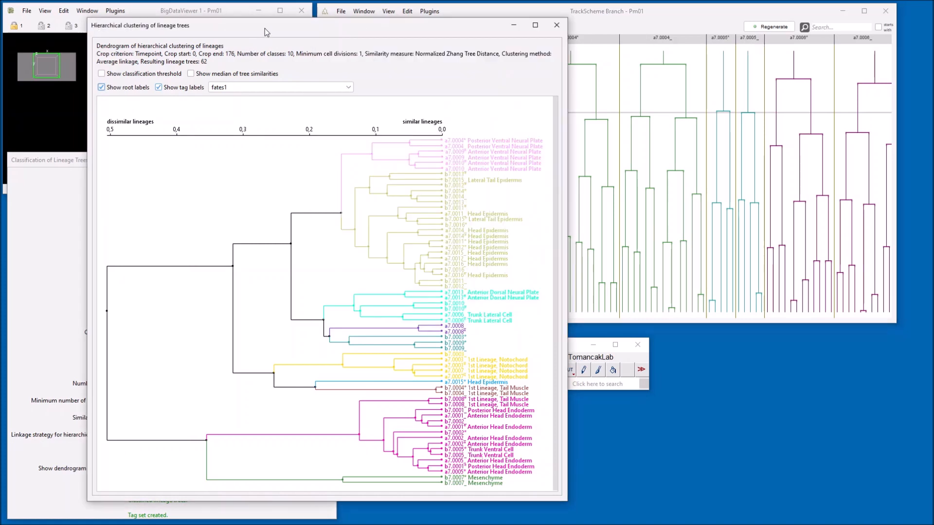
{"action": "left_click", "coordinate": [159, 88]}
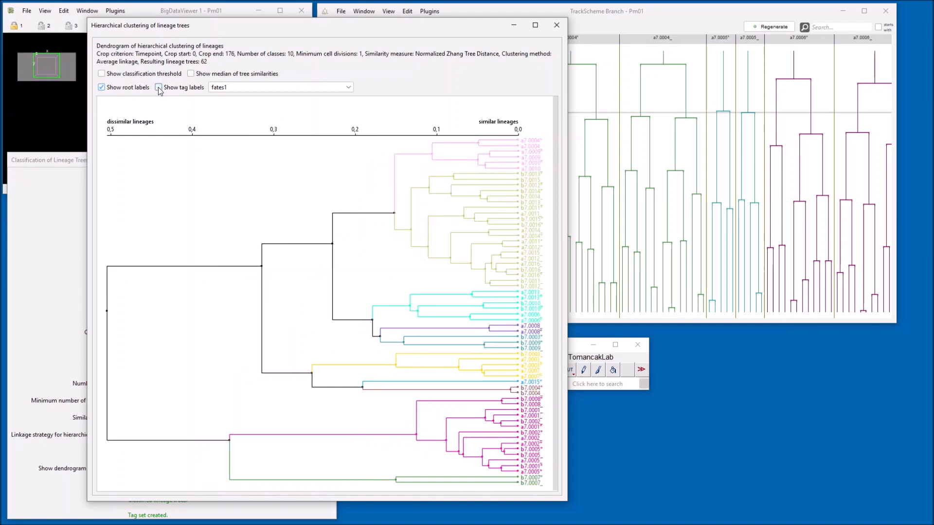
{"action": "left_click", "coordinate": [158, 88]}
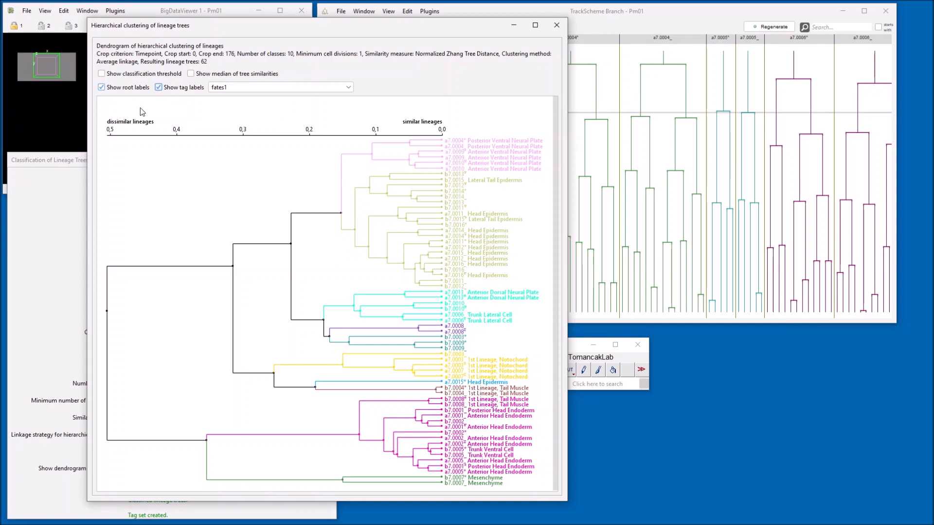
Hide the root labels and the fates1 tag labels, and show the median of tree similarities in the dendrogram.
{"action": "left_click", "coordinate": [102, 88]}
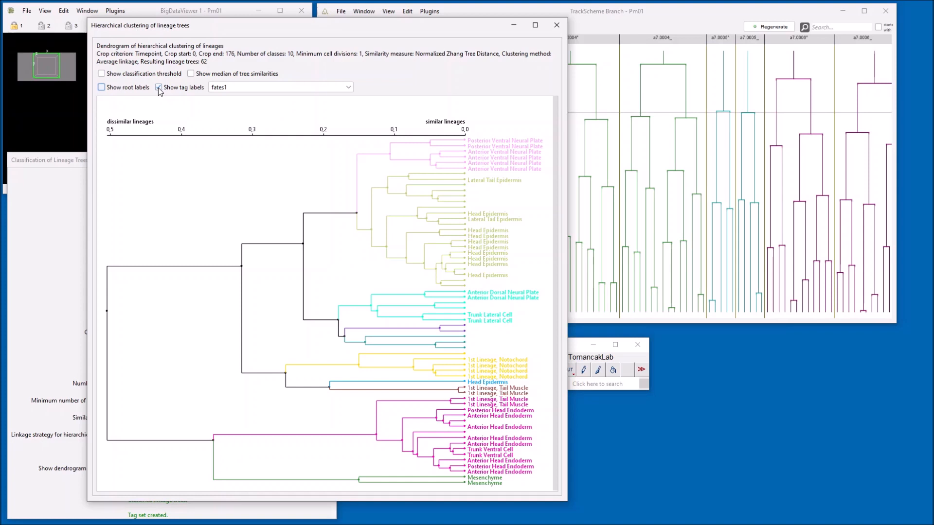
{"action": "left_click", "coordinate": [247, 90]}
{"action": "left_click", "coordinate": [246, 90]}
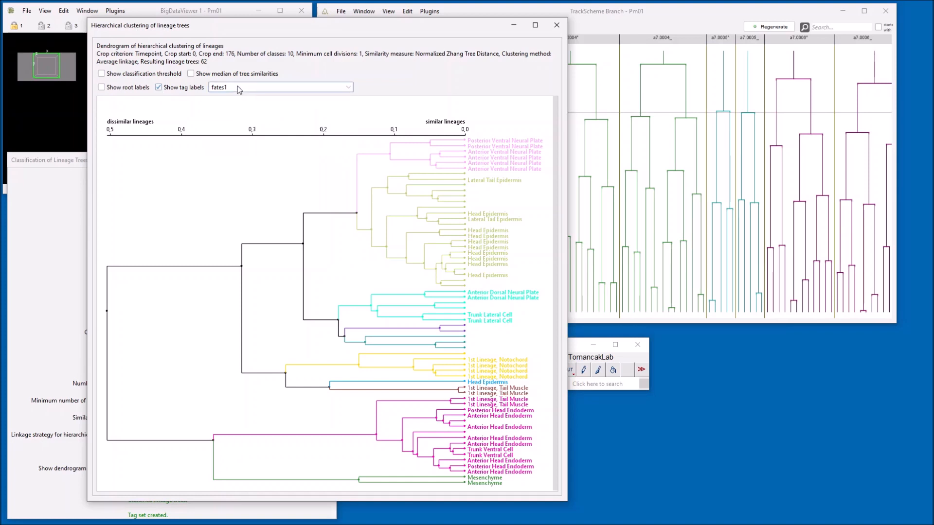
{"action": "left_click", "coordinate": [159, 88]}
{"action": "left_click", "coordinate": [191, 74]}
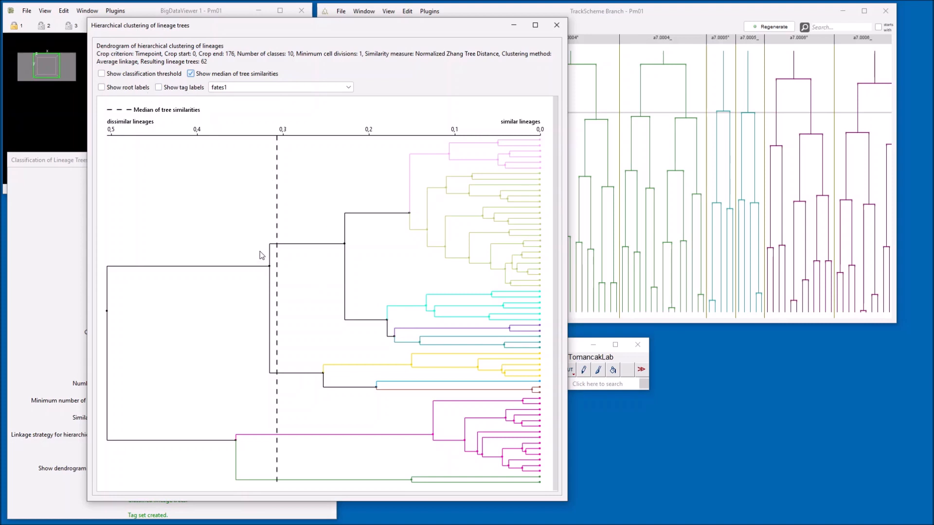
Hide the median of tree similarities and show the tag and root labels in the dendrogram again.
{"action": "left_click", "coordinate": [655, 13]}
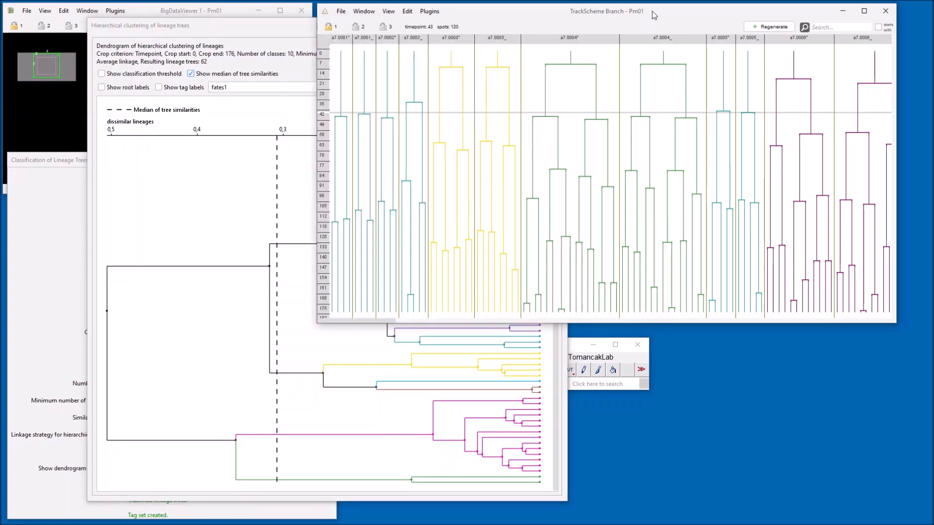
{"action": "left_click", "coordinate": [541, 405]}
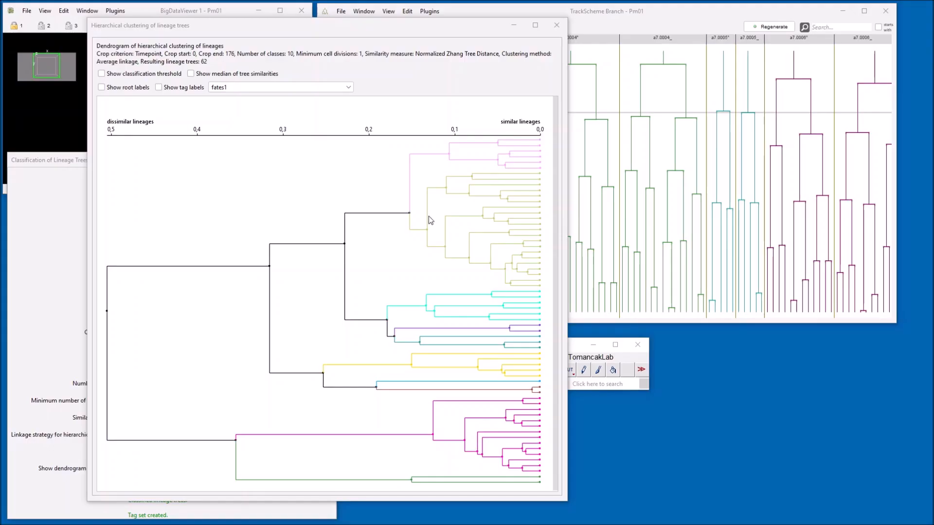
{"action": "left_click", "coordinate": [159, 87]}
{"action": "left_click", "coordinate": [102, 87]}
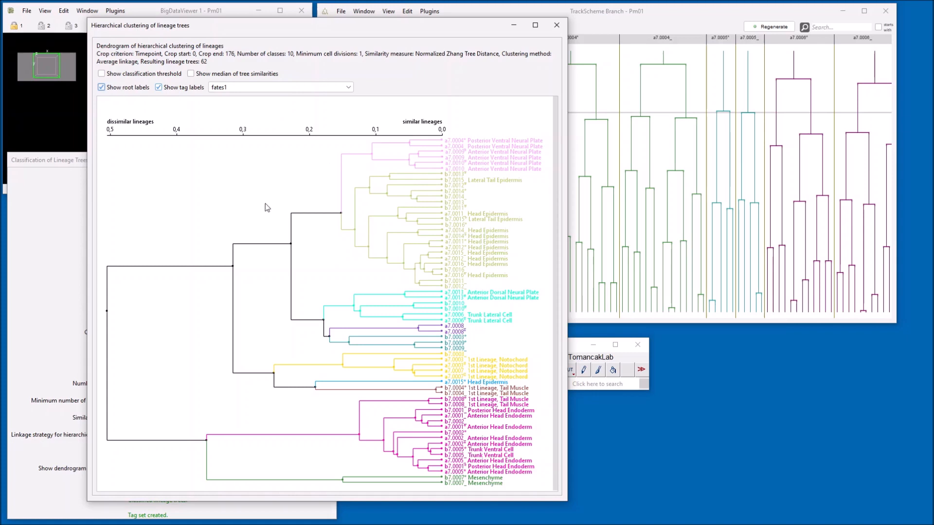
Export the dendrogram as SVG and inspect dendrogram.svg in the browser at different zoom levels.
{"action": "right_click", "coordinate": [225, 190]}
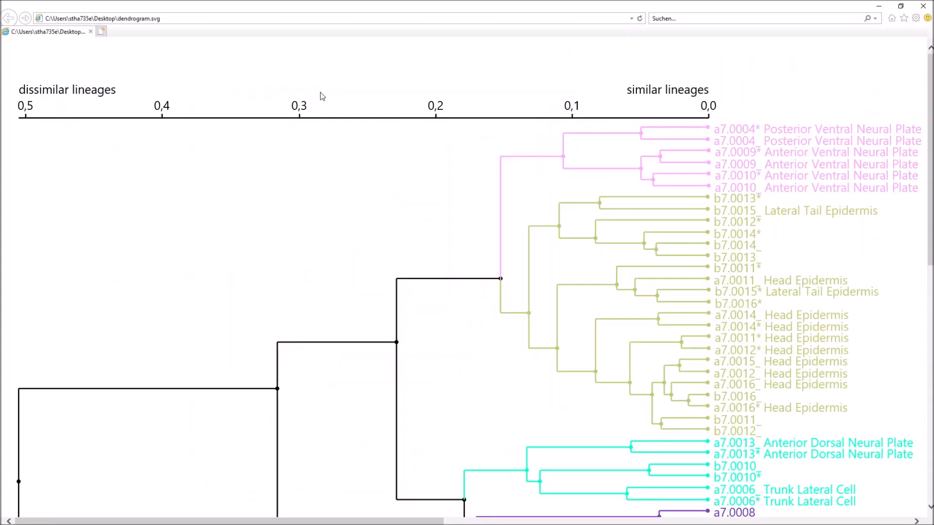
{"action": "scroll", "coordinate": [329, 114], "scroll_direction": "down", "scroll_amount": 4}
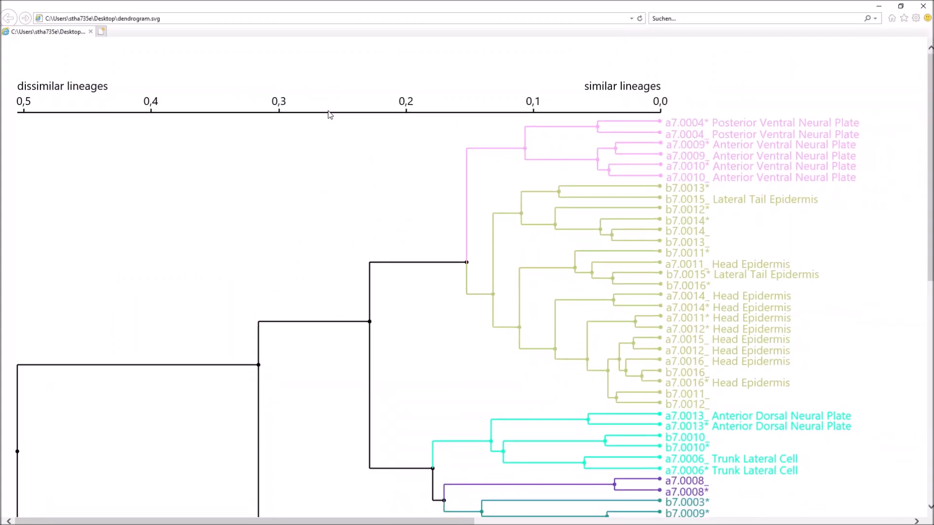
{"action": "scroll", "coordinate": [328, 114], "scroll_direction": "down", "scroll_amount": 1}
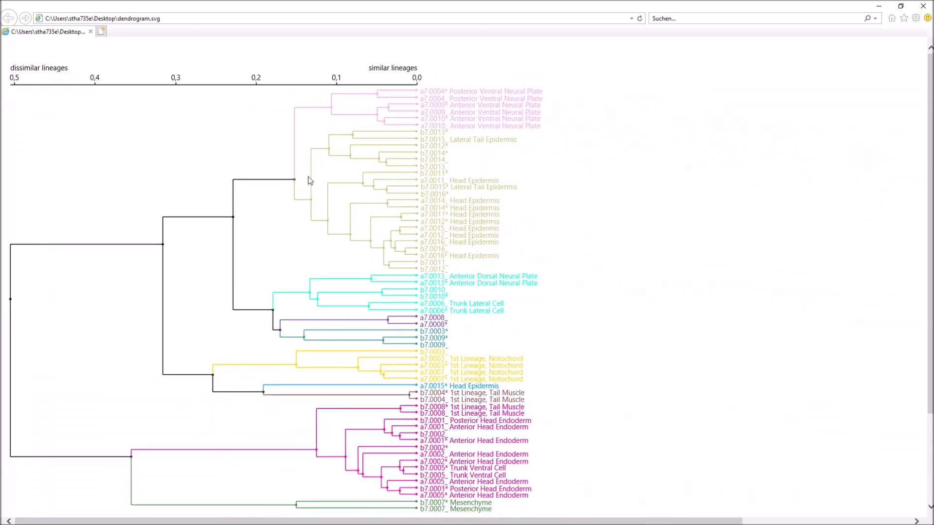
{"action": "scroll", "coordinate": [413, 456], "scroll_direction": "up", "scroll_amount": 5}
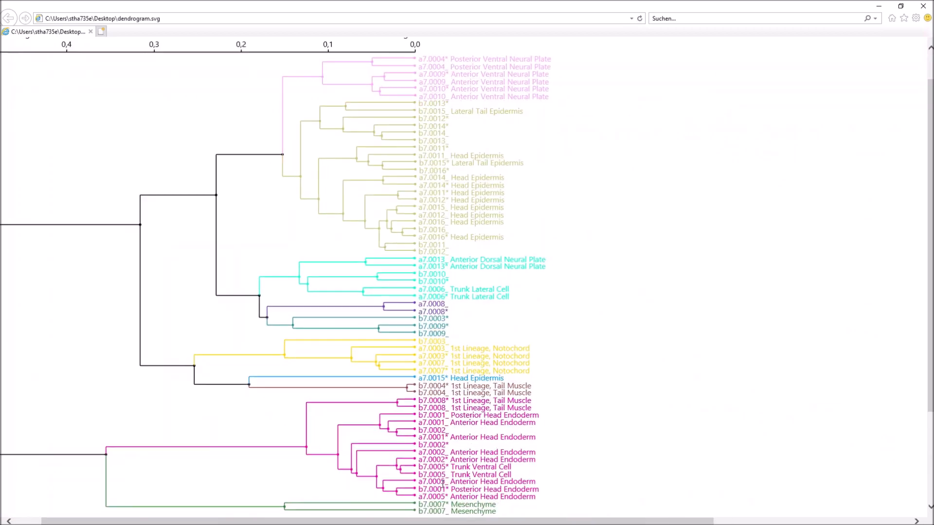
{"action": "scroll", "coordinate": [432, 453], "scroll_direction": "down", "scroll_amount": 5}
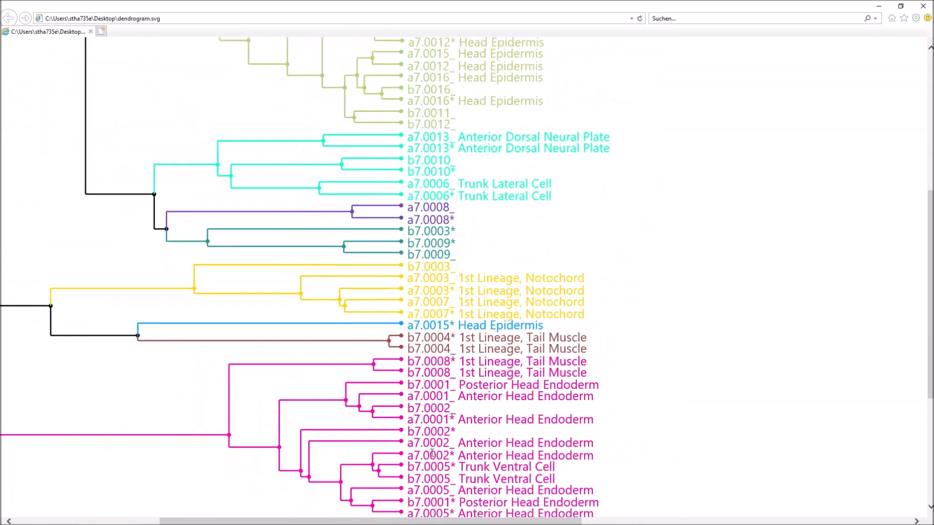
{"action": "scroll", "coordinate": [432, 453], "scroll_direction": "down", "scroll_amount": 2}
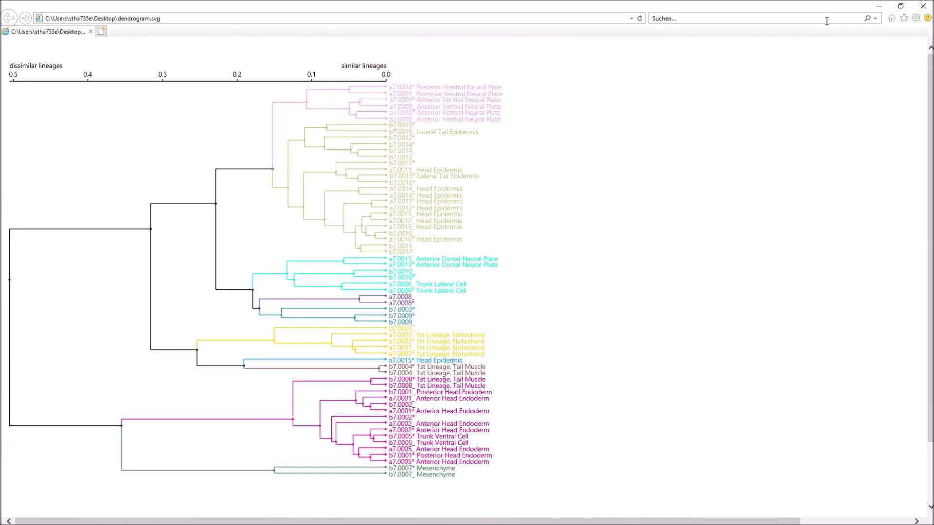
{"action": "left_click", "coordinate": [926, 10]}
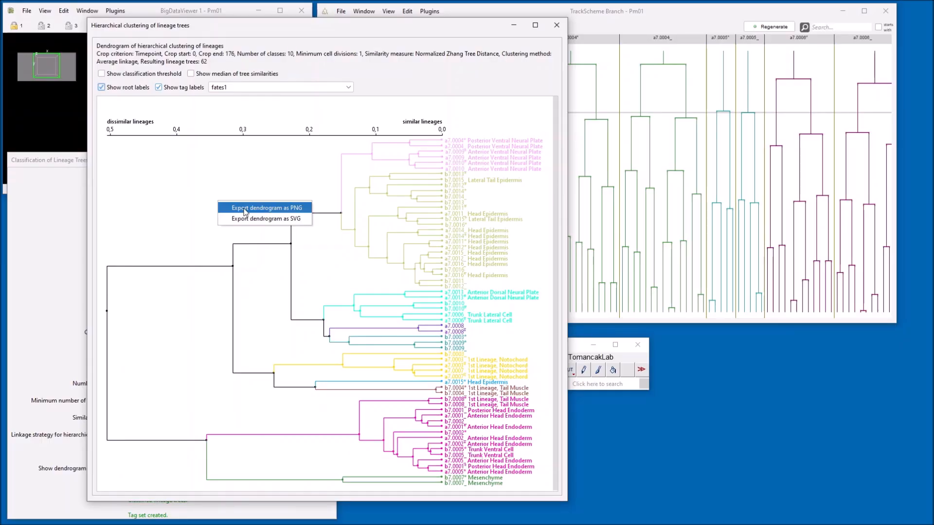
Export the dendrogram as PNG and view dendrogram.png full screen in IrfanView.
{"action": "left_click", "coordinate": [245, 208]}
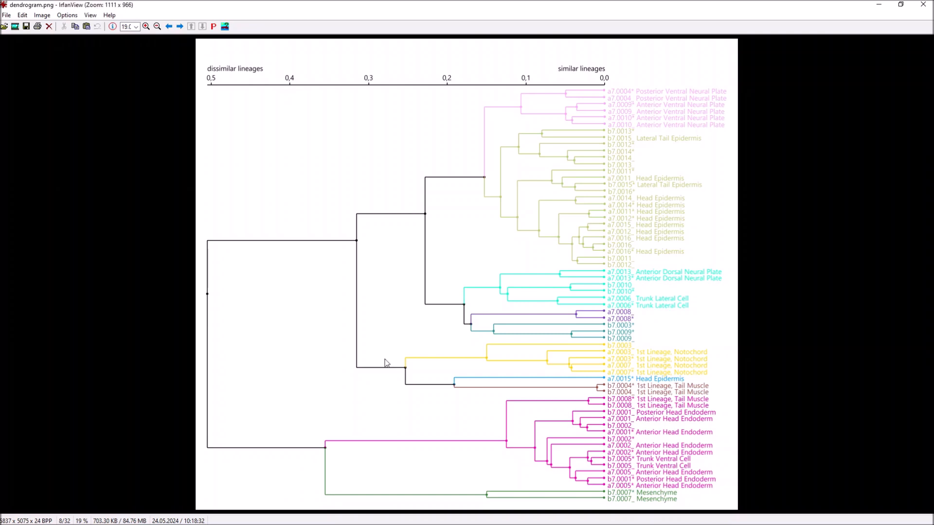
{"action": "double_click", "coordinate": [386, 363]}
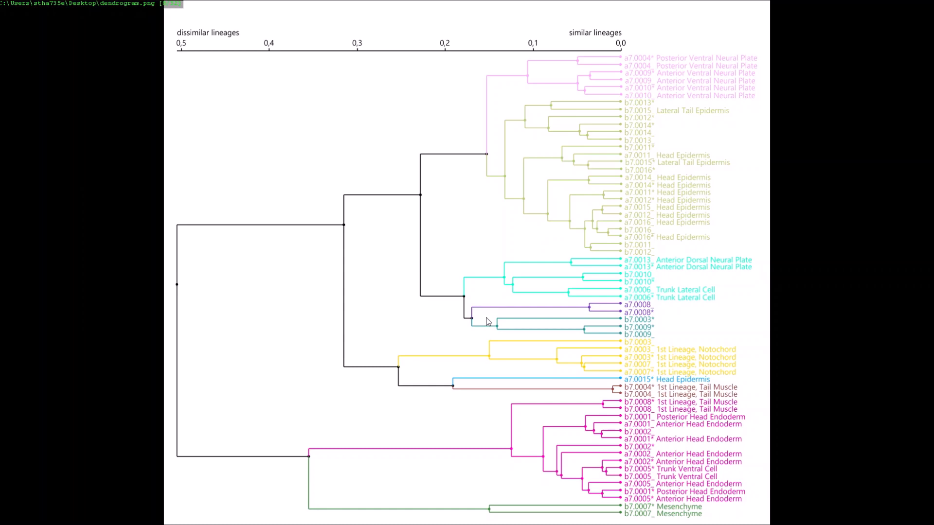
{"action": "key", "text": "Return"}
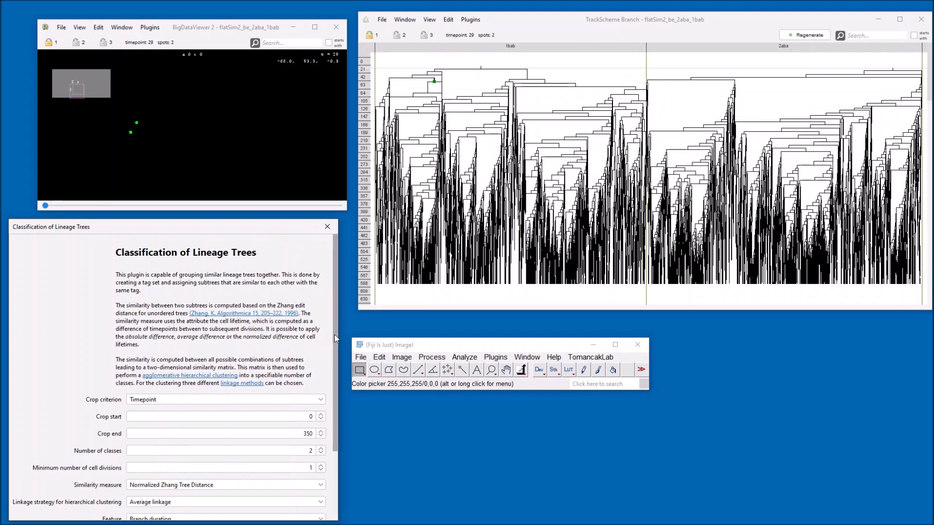
Classify the lineage trees of the flatSim2_be_2aba_1bab project with the settings already entered.
{"action": "left_click_drag", "start_coordinate": [335, 340], "coordinate": [334, 411]}
{"action": "left_click", "coordinate": [308, 511]}
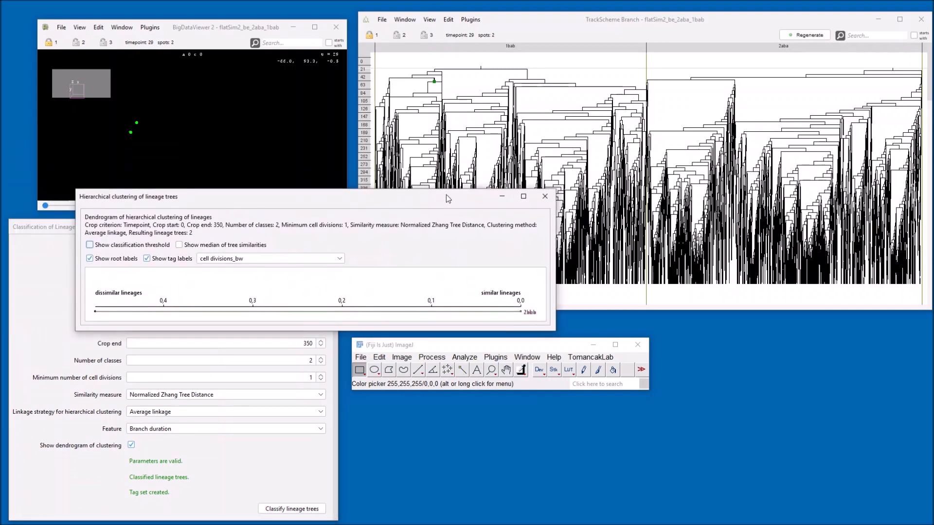
Make the dendrogram window taller and narrower to view the 2aba and 1bab trees, and minimize it.
{"action": "left_click_drag", "start_coordinate": [408, 332], "coordinate": [408, 455]}
{"action": "left_click_drag", "start_coordinate": [555, 353], "coordinate": [378, 359]}
{"action": "left_click_drag", "start_coordinate": [261, 202], "coordinate": [231, 216]}
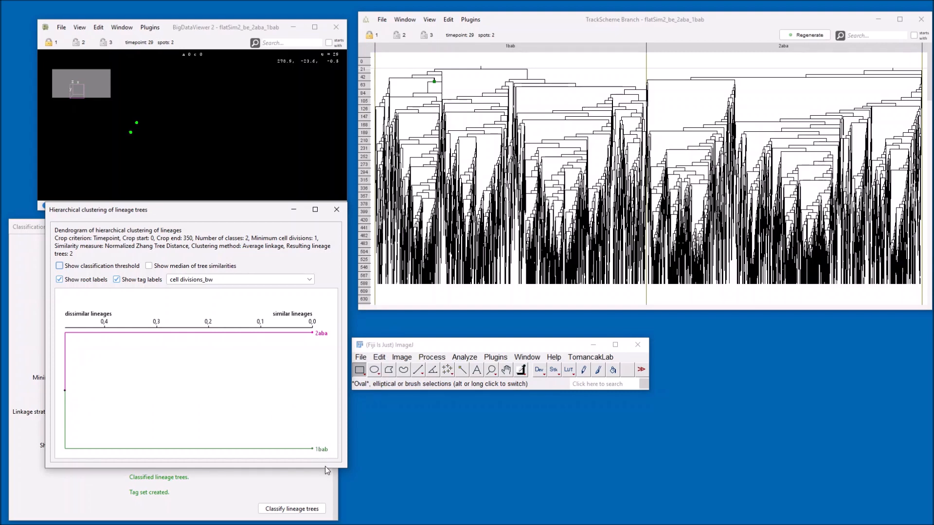
{"action": "left_click", "coordinate": [298, 211]}
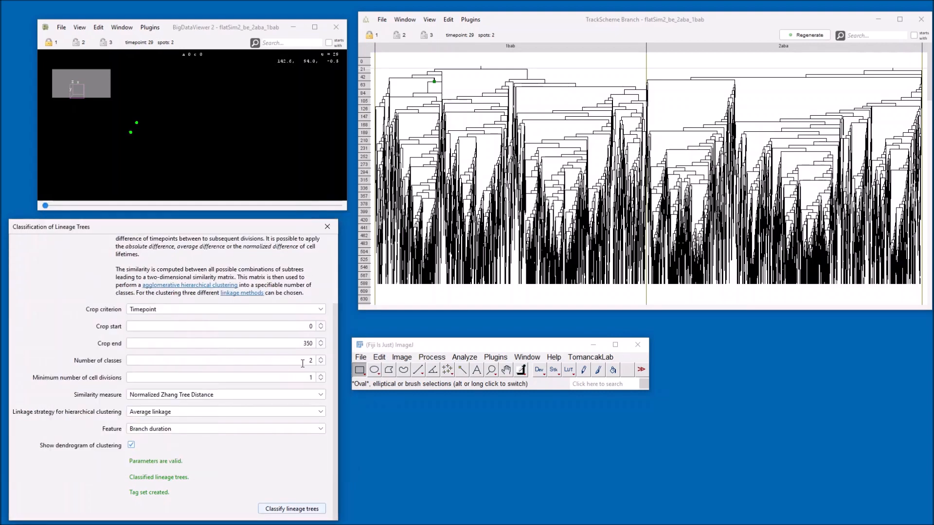